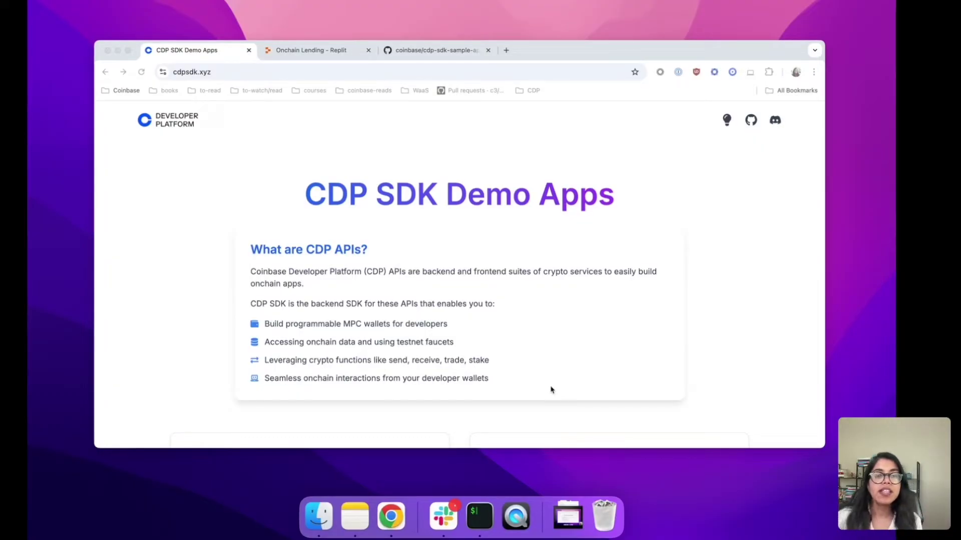
{"action": "scroll", "coordinate": [551, 390], "scroll_direction": "down", "scroll_amount": 2}
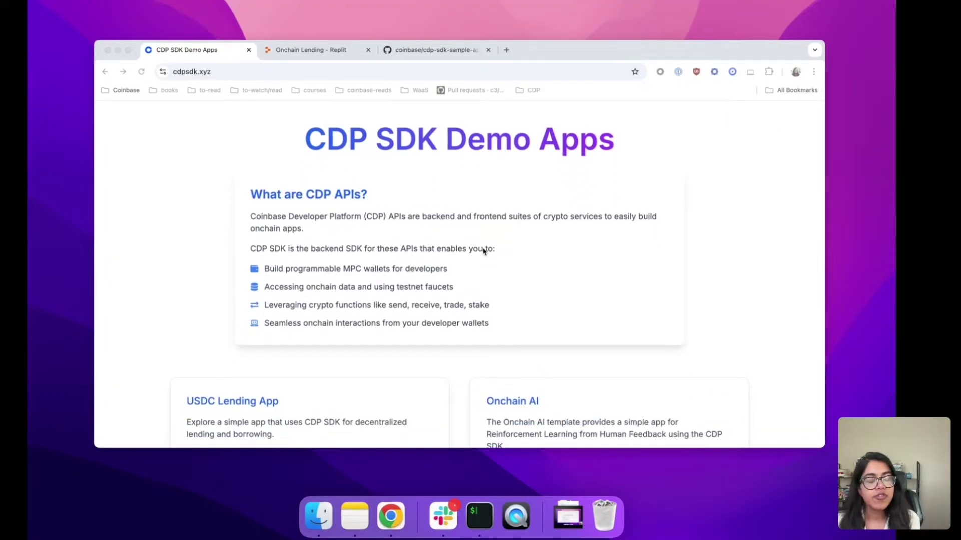
{"action": "scroll", "coordinate": [482, 252], "scroll_direction": "down", "scroll_amount": 3}
{"action": "scroll", "coordinate": [482, 252], "scroll_direction": "down", "scroll_amount": 5}
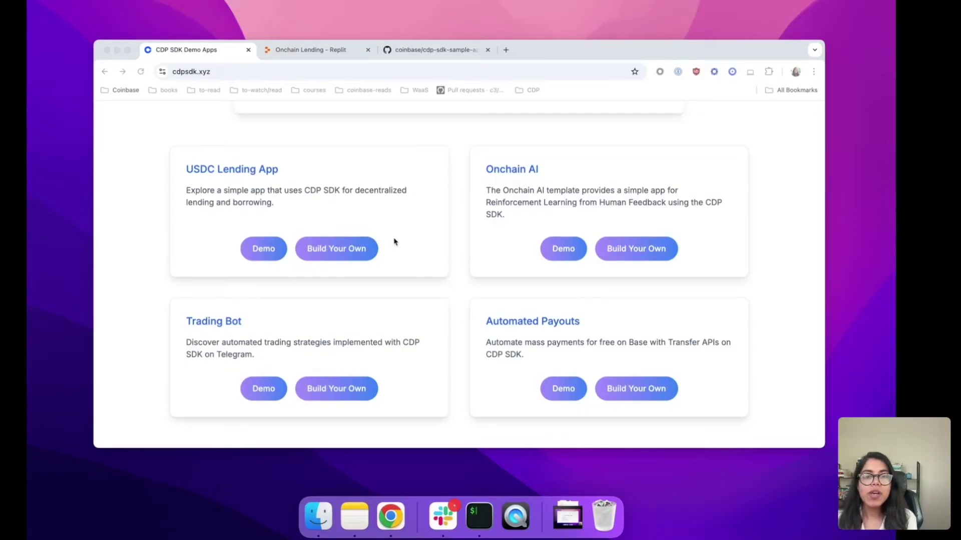
{"action": "scroll", "coordinate": [600, 288], "scroll_direction": "down", "scroll_amount": 2}
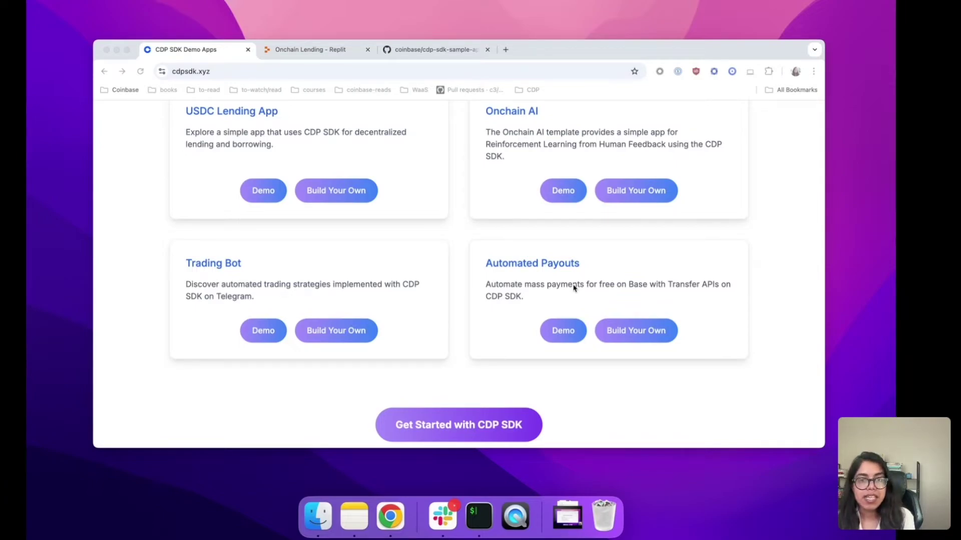
{"action": "scroll", "coordinate": [451, 300], "scroll_direction": "up", "scroll_amount": 2}
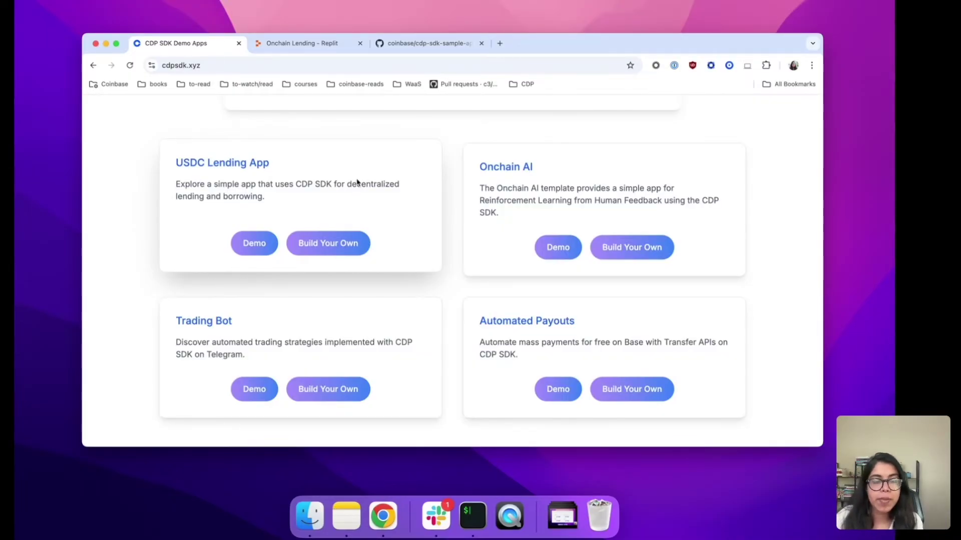
Launch the USDC Lending App demo, dismiss its welcome message, and focus the supply amount.
{"action": "left_click", "coordinate": [254, 241]}
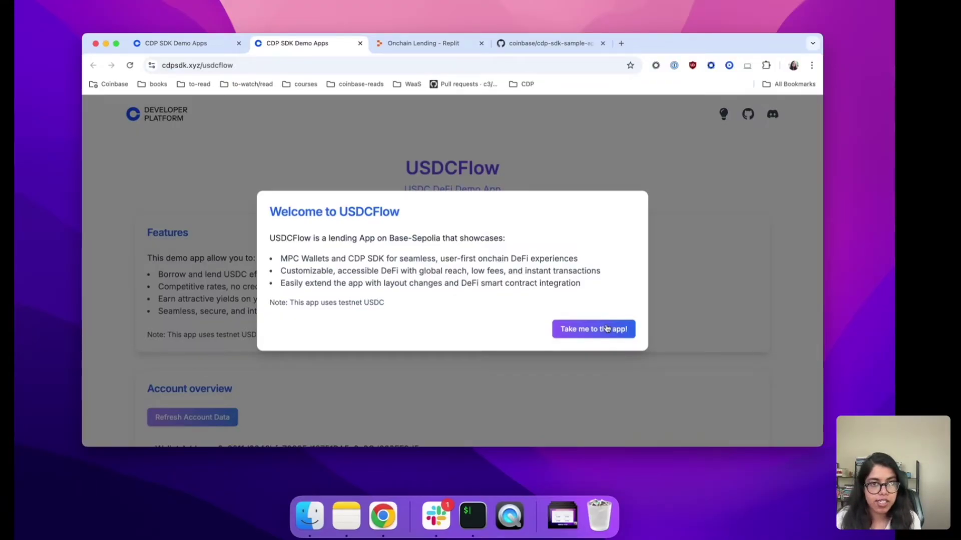
{"action": "left_click", "coordinate": [606, 329]}
{"action": "scroll", "coordinate": [475, 360], "scroll_direction": "down", "scroll_amount": 4}
{"action": "scroll", "coordinate": [475, 360], "scroll_direction": "down", "scroll_amount": 3}
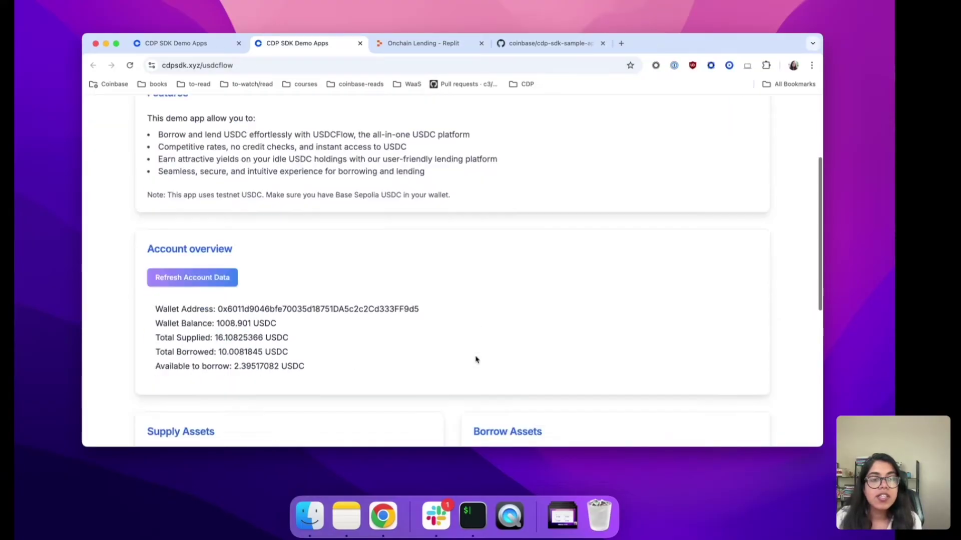
{"action": "scroll", "coordinate": [475, 361], "scroll_direction": "down", "scroll_amount": 2}
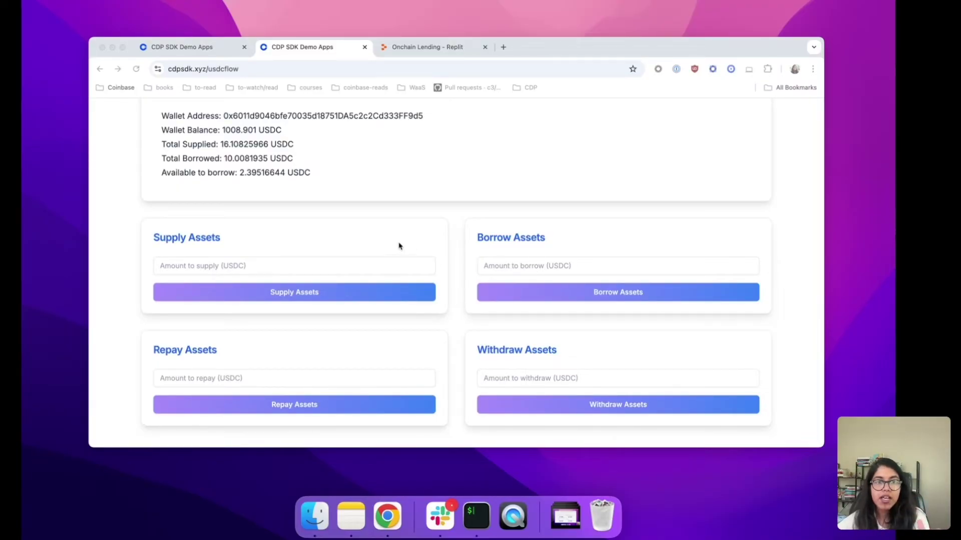
{"action": "left_click", "coordinate": [382, 267]}
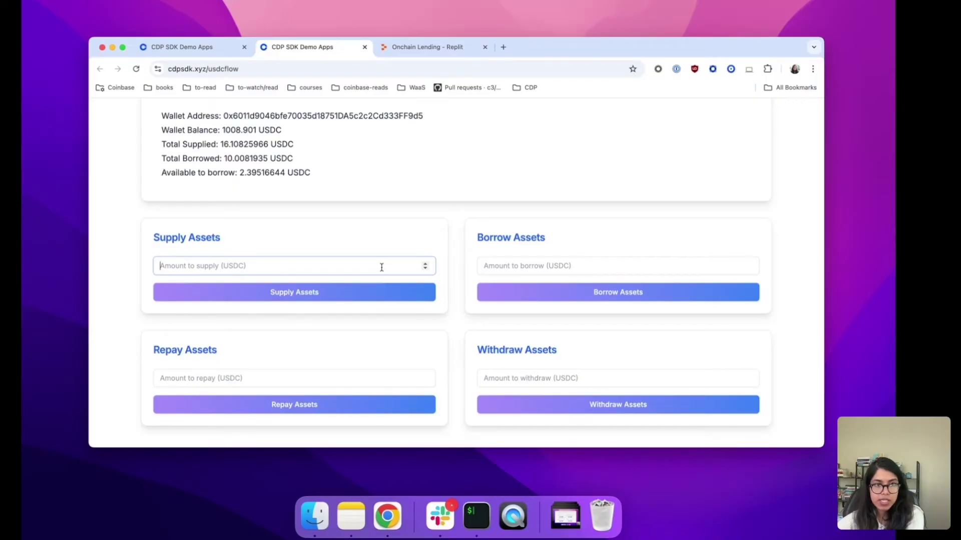
{"action": "type", "text": "5"}
Supply 50 USDC, then highlight the new wallet balance, total supplied and borrowable amounts.
{"action": "key", "text": "BackSpace"}
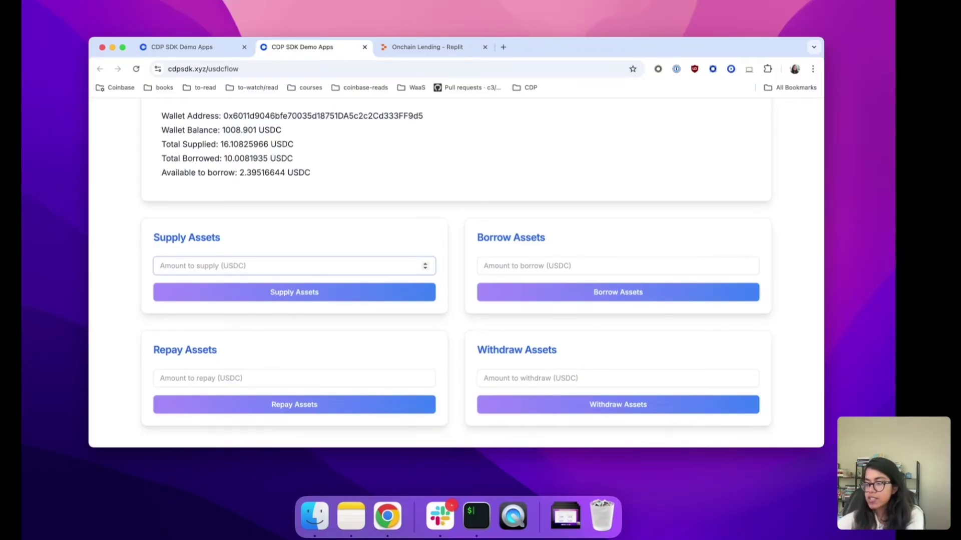
{"action": "type", "text": "50"}
{"action": "left_click", "coordinate": [397, 295]}
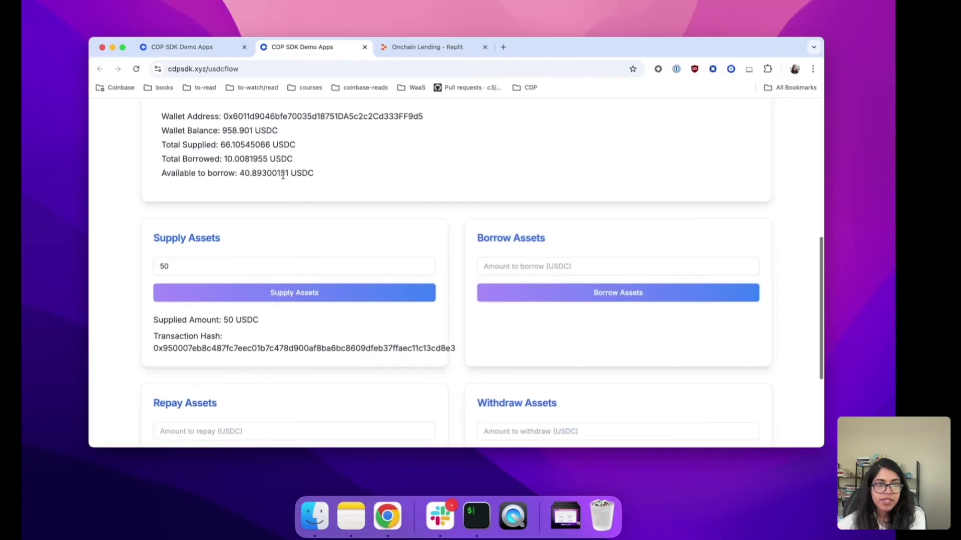
{"action": "scroll", "coordinate": [250, 180], "scroll_direction": "up", "scroll_amount": 1}
{"action": "left_click_drag", "start_coordinate": [221, 180], "coordinate": [339, 183]}
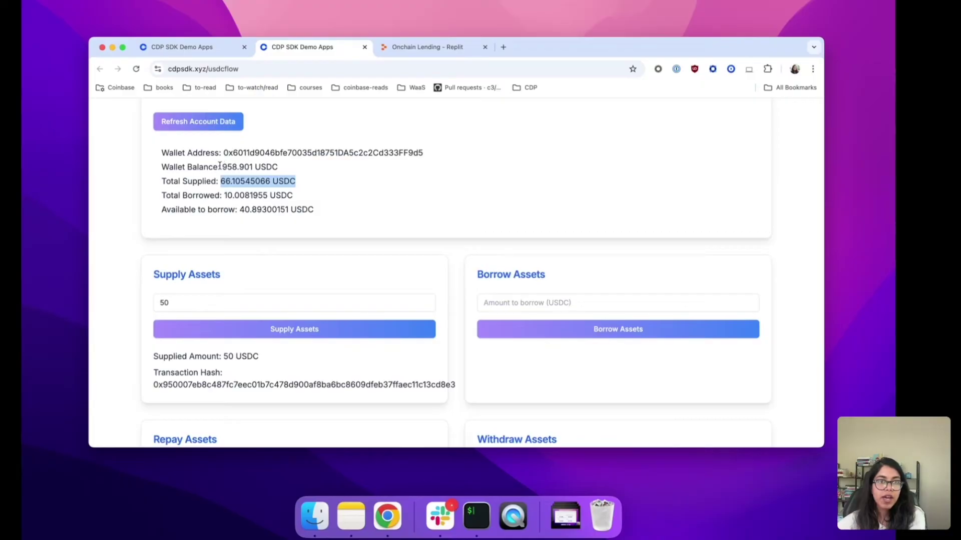
{"action": "left_click_drag", "start_coordinate": [219, 167], "coordinate": [303, 168]}
{"action": "scroll", "coordinate": [362, 191], "scroll_direction": "down", "scroll_amount": 1}
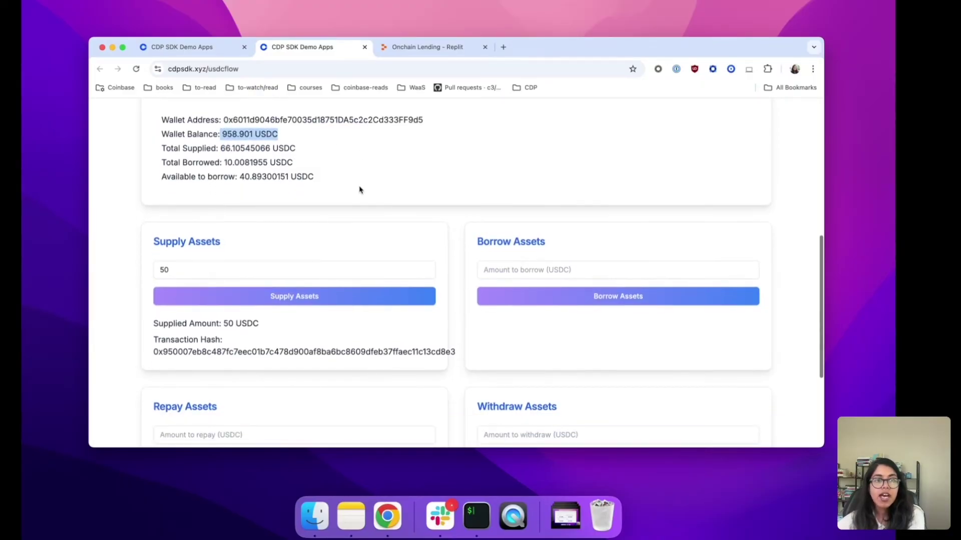
{"action": "left_click_drag", "start_coordinate": [239, 177], "coordinate": [359, 181]}
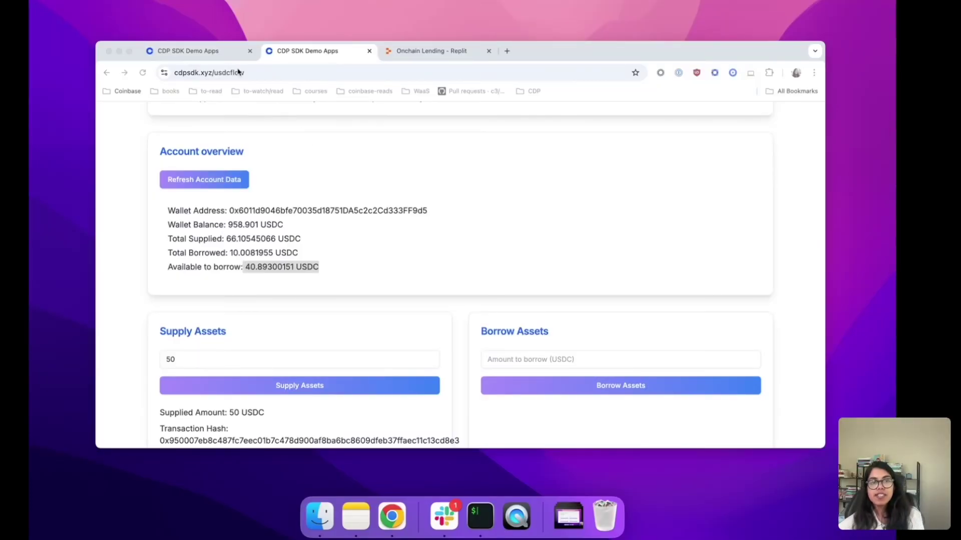
Return to the demo apps page and open the USDC Lending App's Replit template.
{"action": "left_click", "coordinate": [226, 51]}
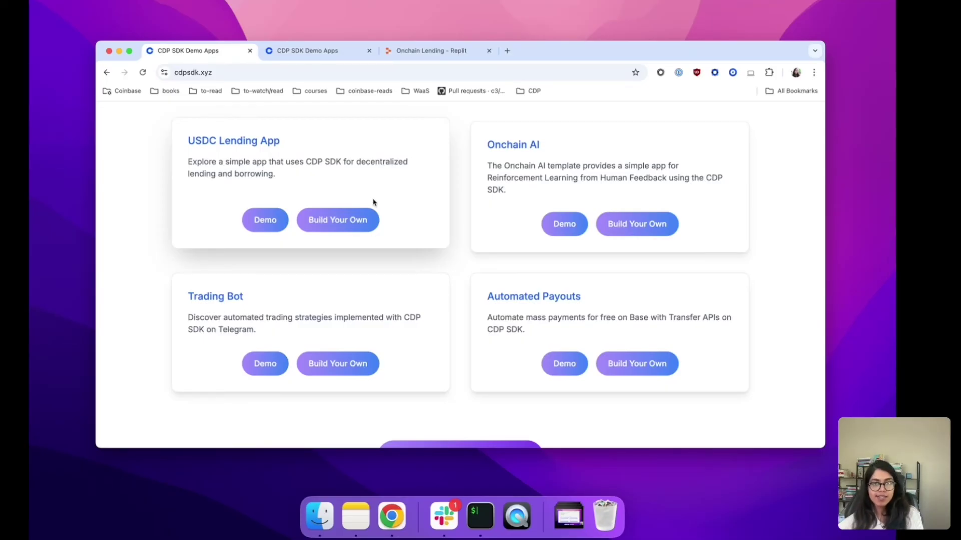
{"action": "left_click", "coordinate": [371, 225]}
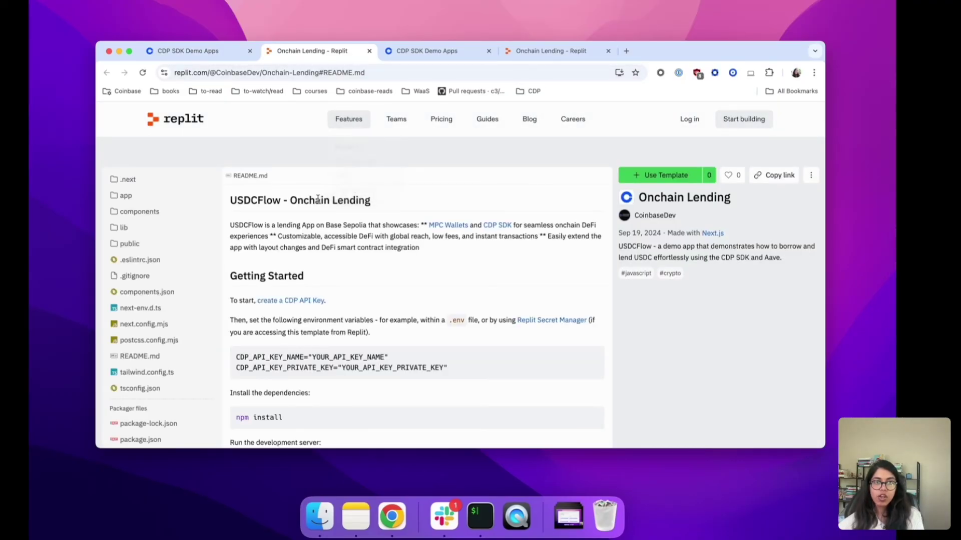
{"action": "scroll", "coordinate": [319, 200], "scroll_direction": "down", "scroll_amount": 2}
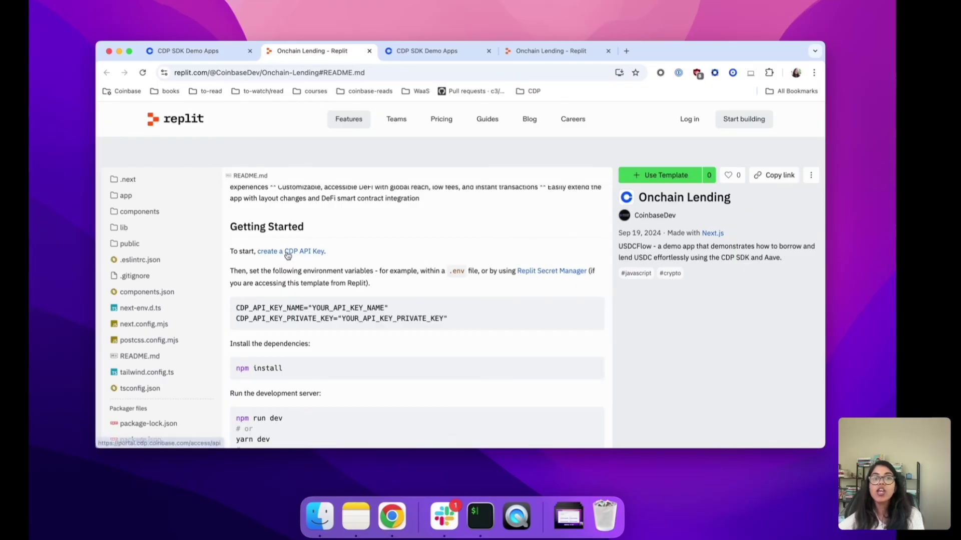
{"action": "mouse_move", "coordinate": [329, 313]}
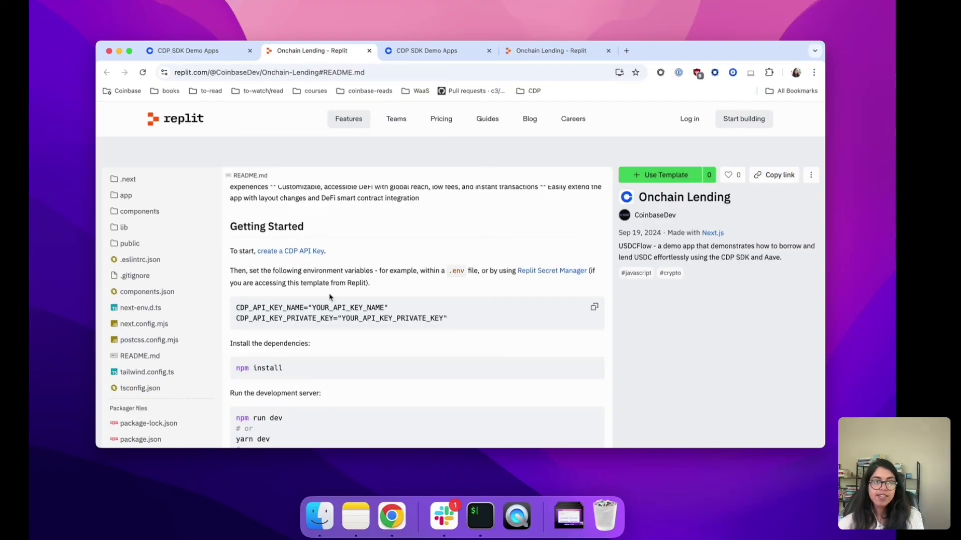
Switch back to the CDP SDK Demo Apps tab after reviewing the Onchain Lending README.
{"action": "left_click", "coordinate": [191, 51]}
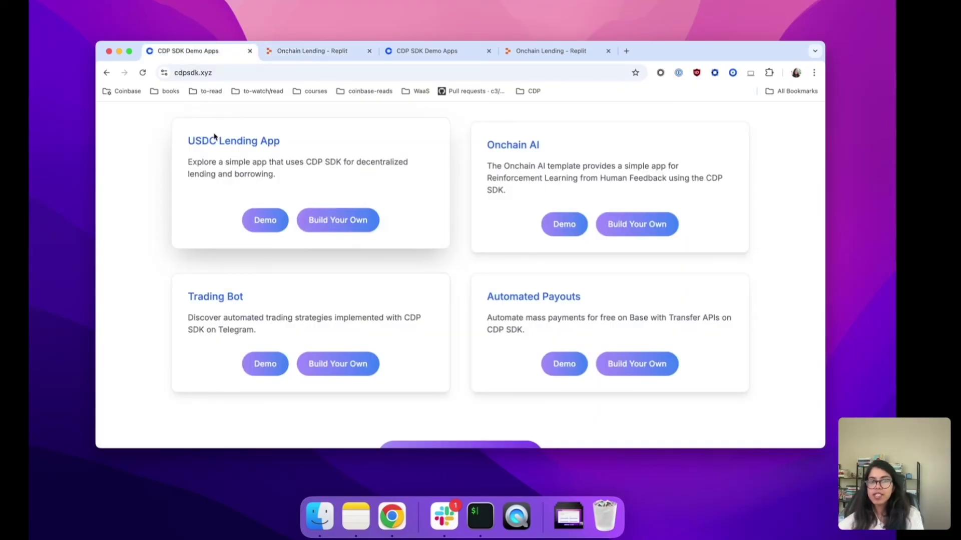